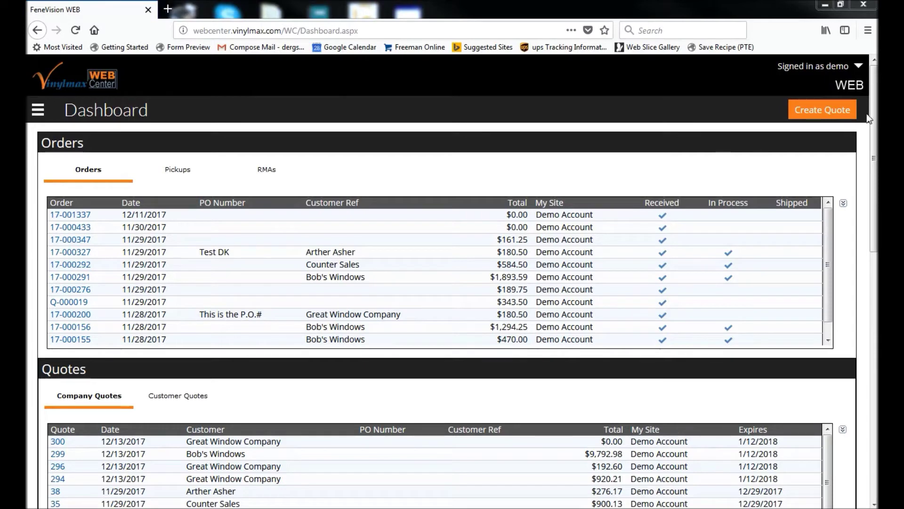
- Create a new quote with Bob's Windows as the customer
{"action": "left_click", "coordinate": [823, 113]}
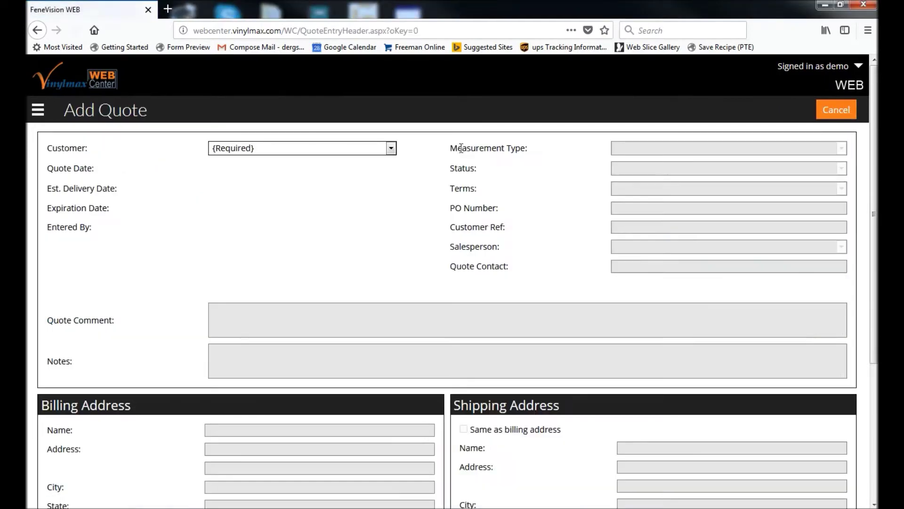
{"action": "left_click", "coordinate": [390, 149]}
{"action": "left_click", "coordinate": [358, 191]}
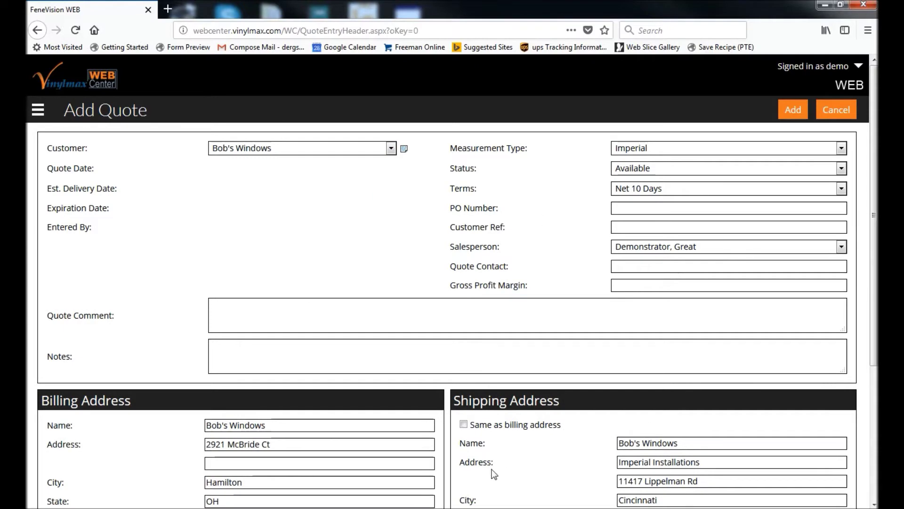
{"action": "left_click", "coordinate": [796, 111]}
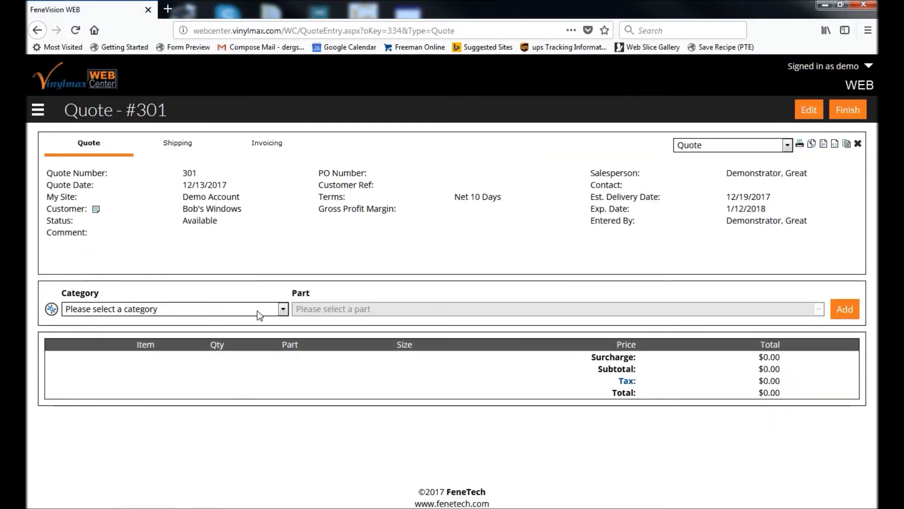
- Add part MU-Triple DH-PW-DH-Newton from the Newton category to the quote
{"action": "left_click", "coordinate": [283, 309]}
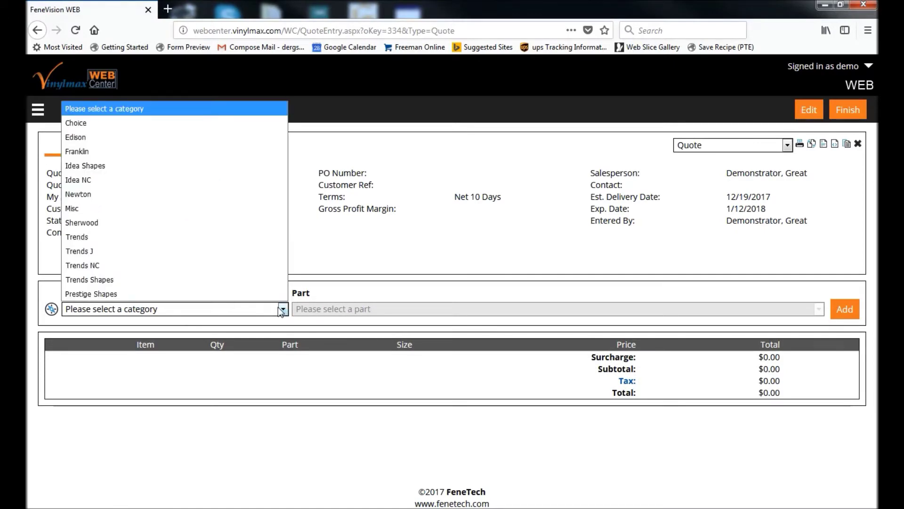
{"action": "left_click", "coordinate": [103, 195]}
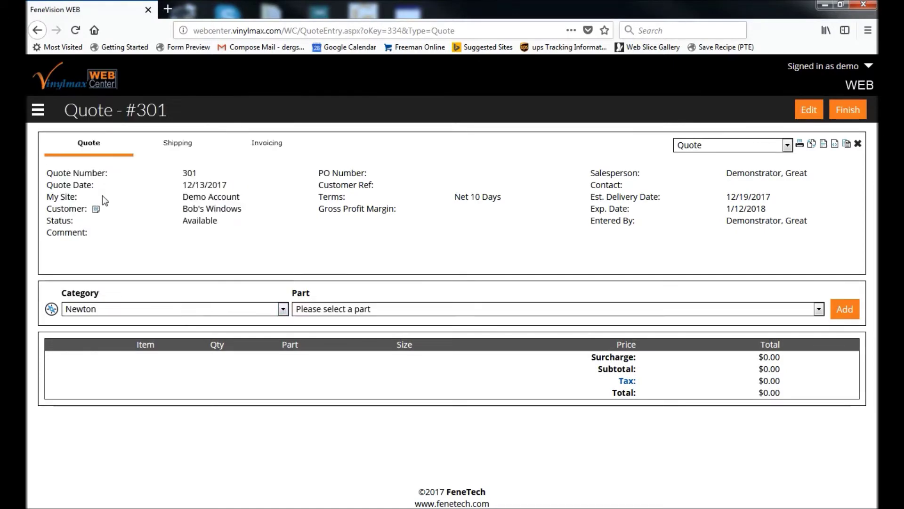
{"action": "left_click", "coordinate": [820, 309]}
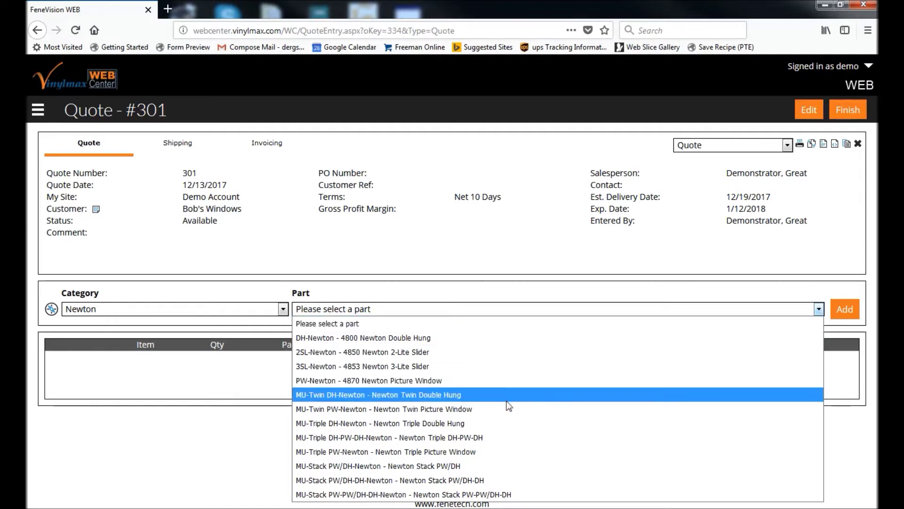
{"action": "left_click", "coordinate": [490, 438]}
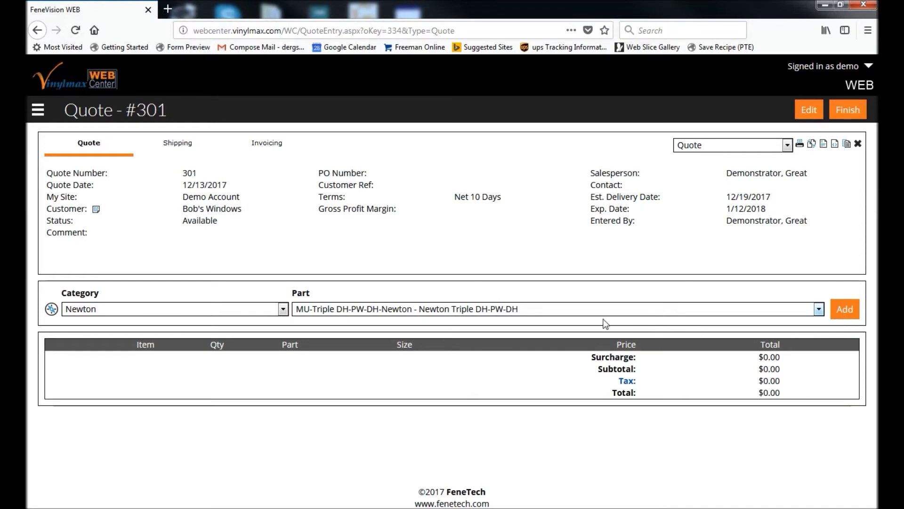
{"action": "left_click", "coordinate": [846, 311]}
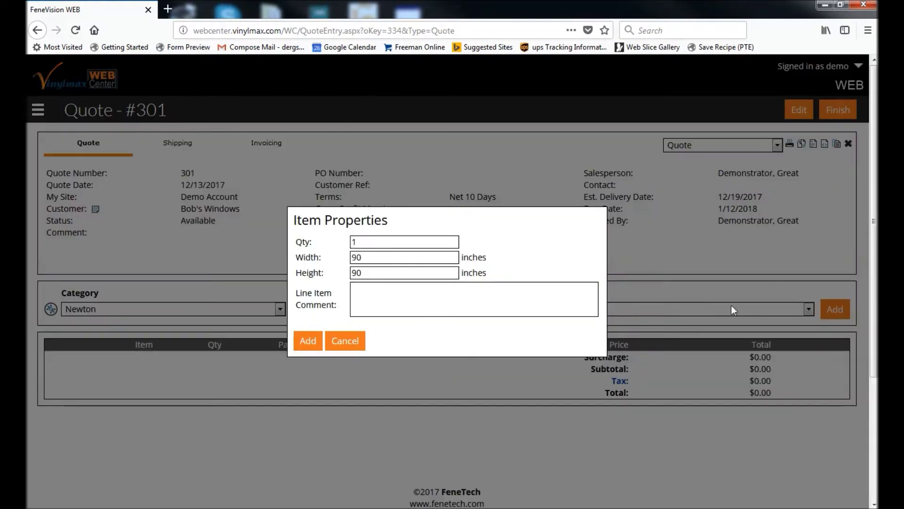
- Enter width 90, height 48 and comment FAMILY ROOM, then add the unit
{"action": "double_click", "coordinate": [372, 257]}
{"action": "type", "text": "90"}
{"action": "key", "text": "Tab"}
{"action": "type", "text": "48"}
{"action": "key", "text": "Tab"}
{"action": "type", "text": "FAMILY ROOM"}
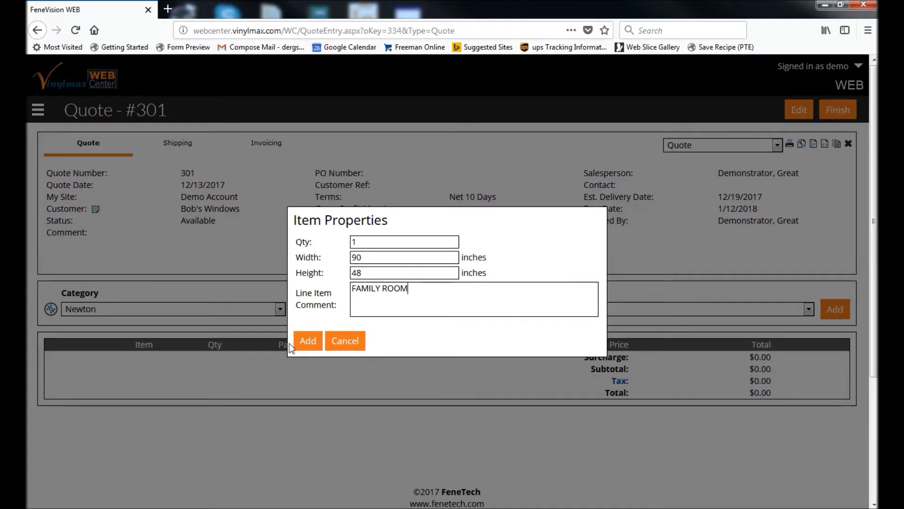
{"action": "left_click", "coordinate": [302, 341]}
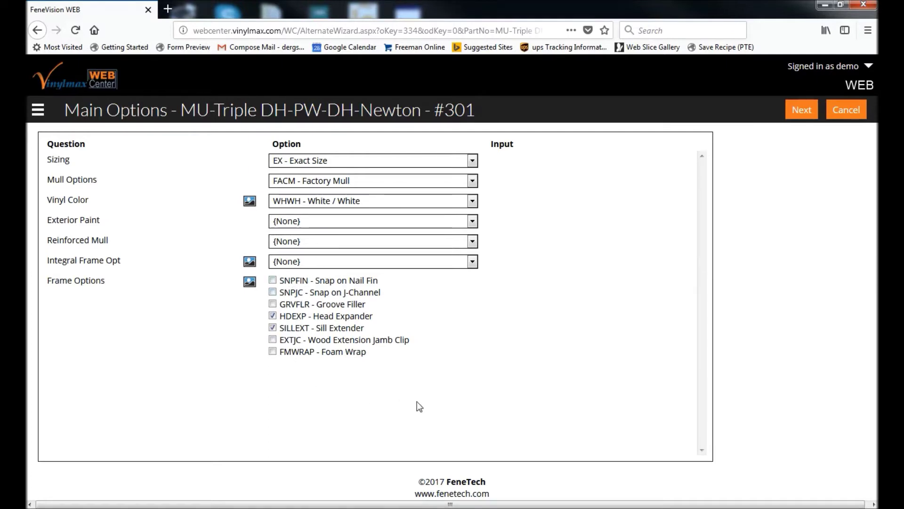
- Keep the default main options (Exact Size, Factory Mull) and continue to section options
{"action": "left_click", "coordinate": [805, 110]}
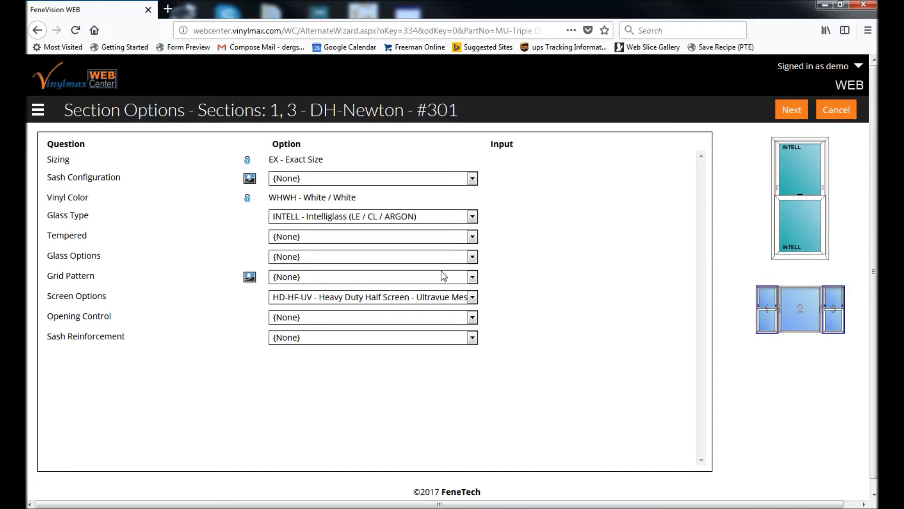
- Give sections 1 and 3 COL - Colonial (1H1V) grids in SCG - Solid Color Georgian material
{"action": "left_click", "coordinate": [472, 276]}
{"action": "left_click", "coordinate": [439, 307]}
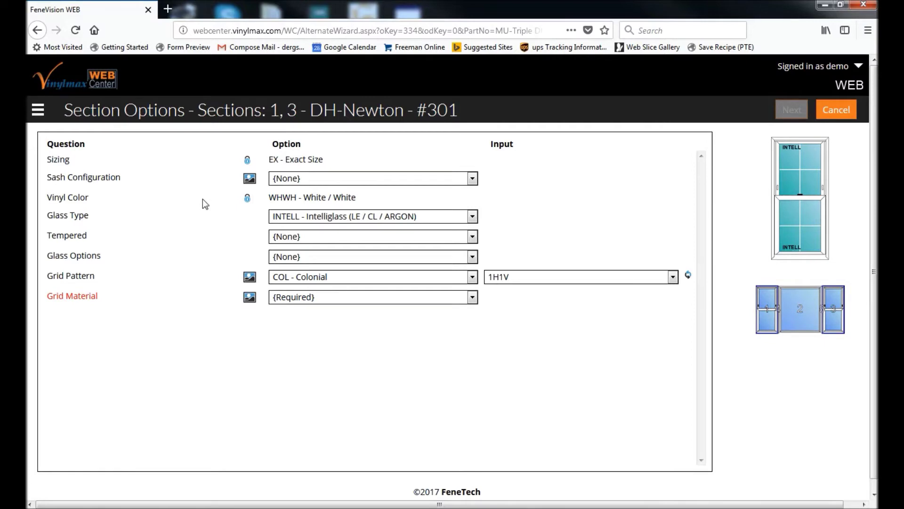
{"action": "left_click", "coordinate": [250, 278]}
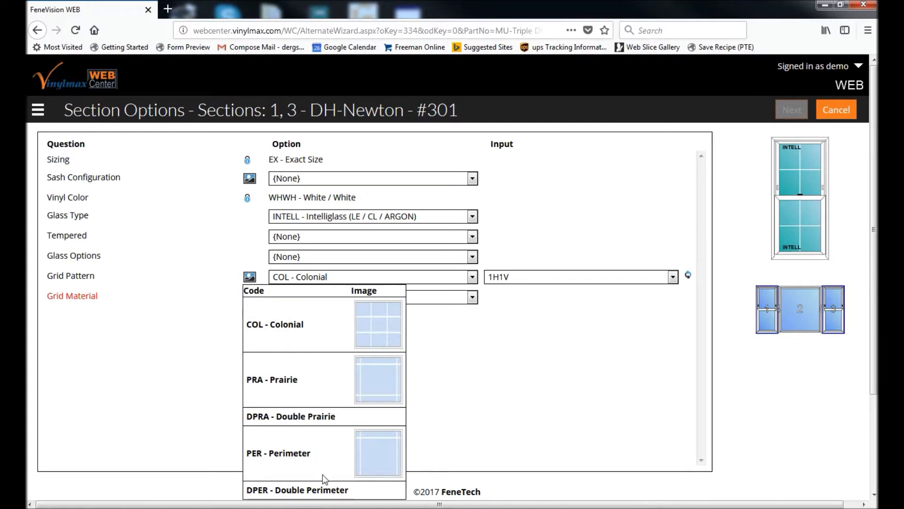
{"action": "left_click", "coordinate": [229, 276]}
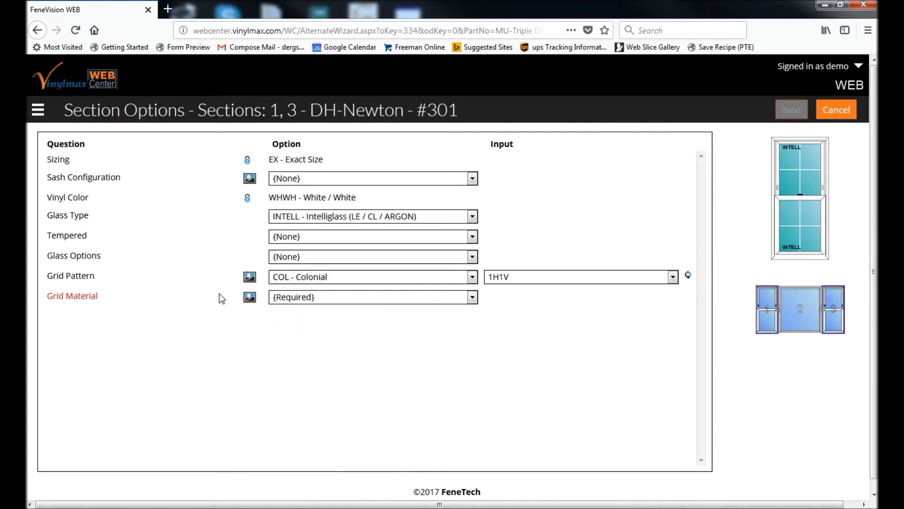
{"action": "left_click", "coordinate": [471, 297]}
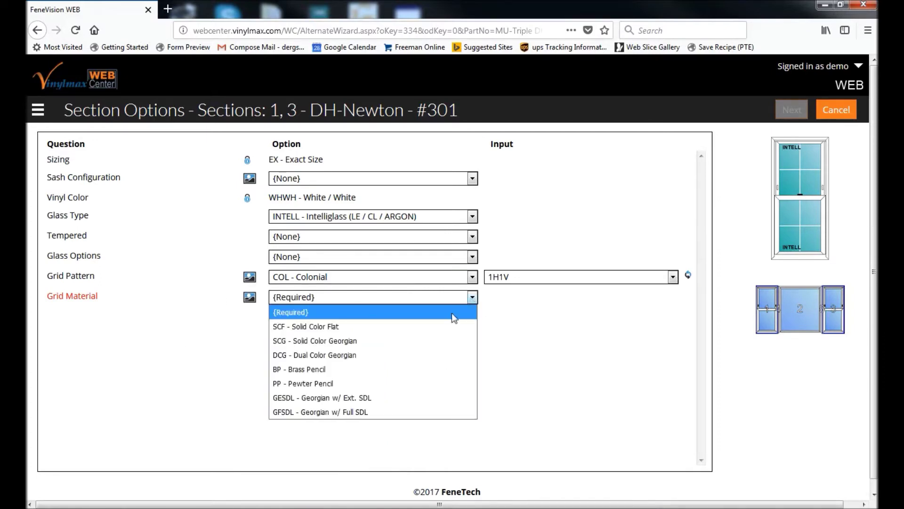
{"action": "left_click", "coordinate": [403, 340]}
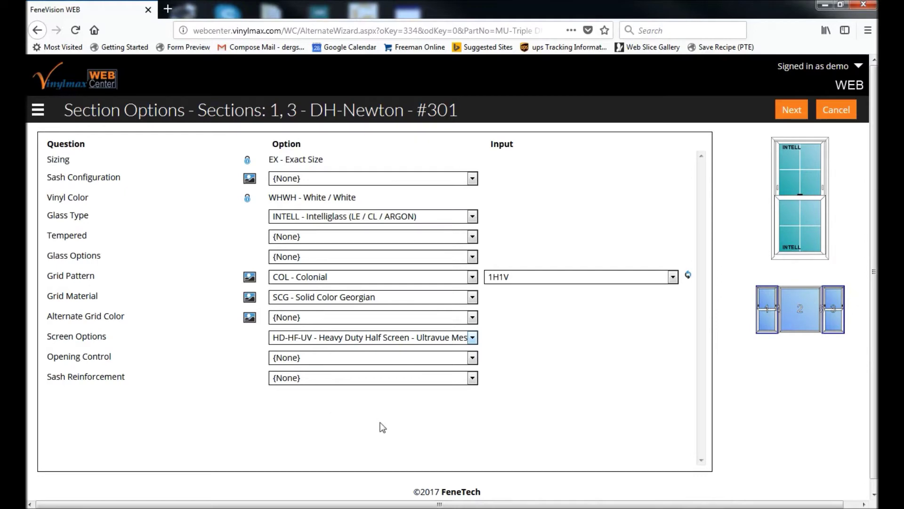
{"action": "left_click", "coordinate": [793, 111]}
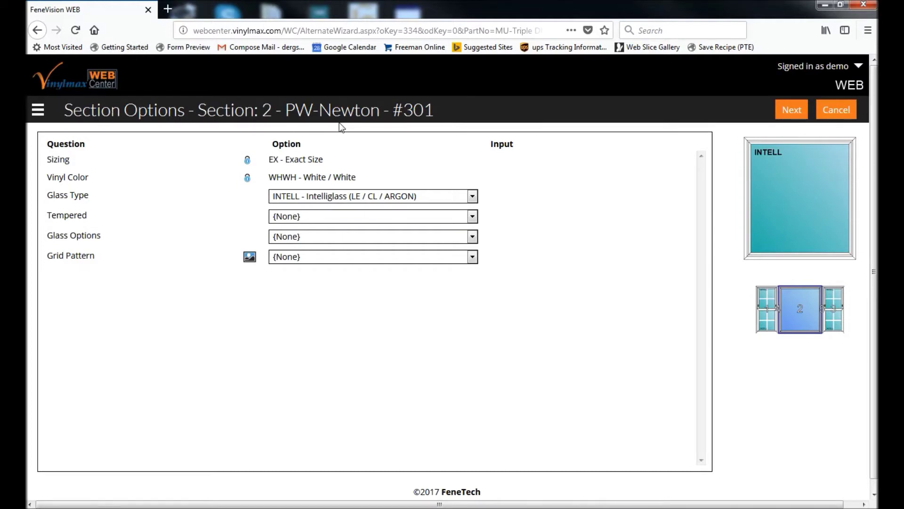
- Give section 2 Colonial 3H3V grids in Solid Color Georgian, and accept the Mull-V defaults
{"action": "left_click", "coordinate": [473, 257]}
{"action": "left_click", "coordinate": [427, 286]}
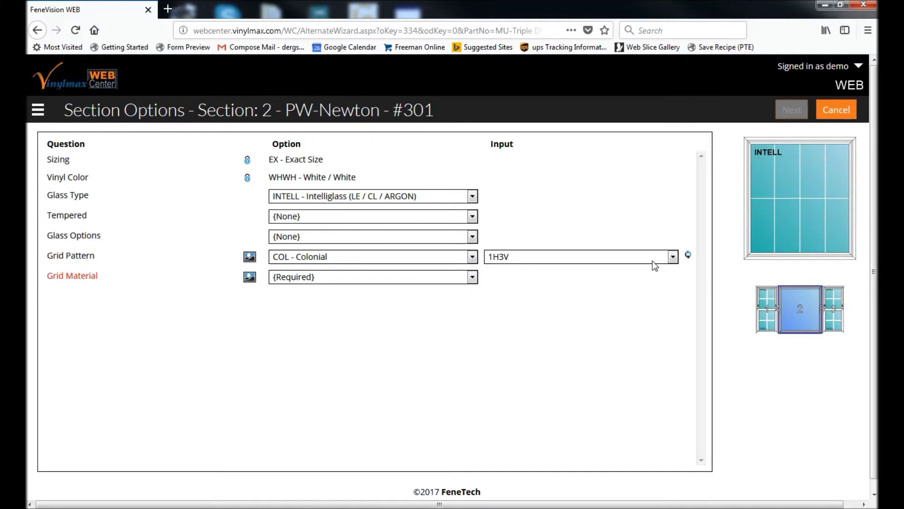
{"action": "left_click", "coordinate": [673, 257]}
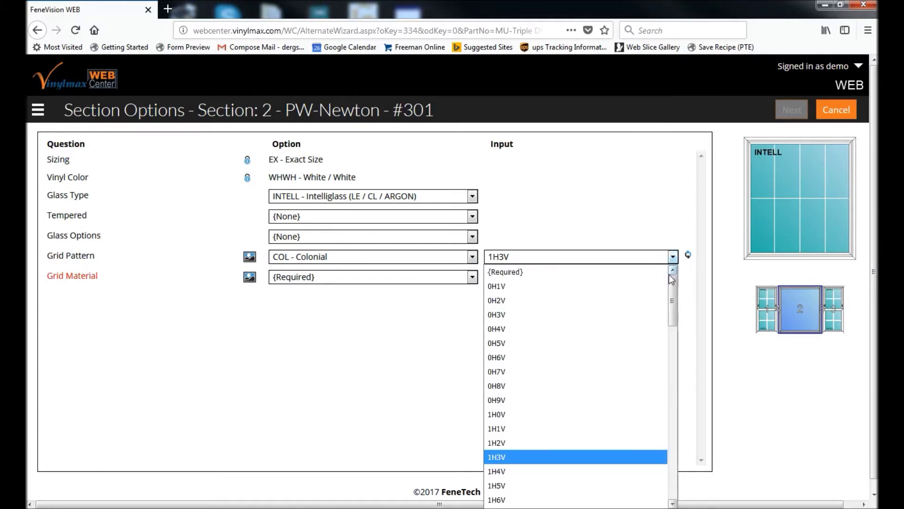
{"action": "left_click_drag", "start_coordinate": [673, 298], "coordinate": [679, 384]}
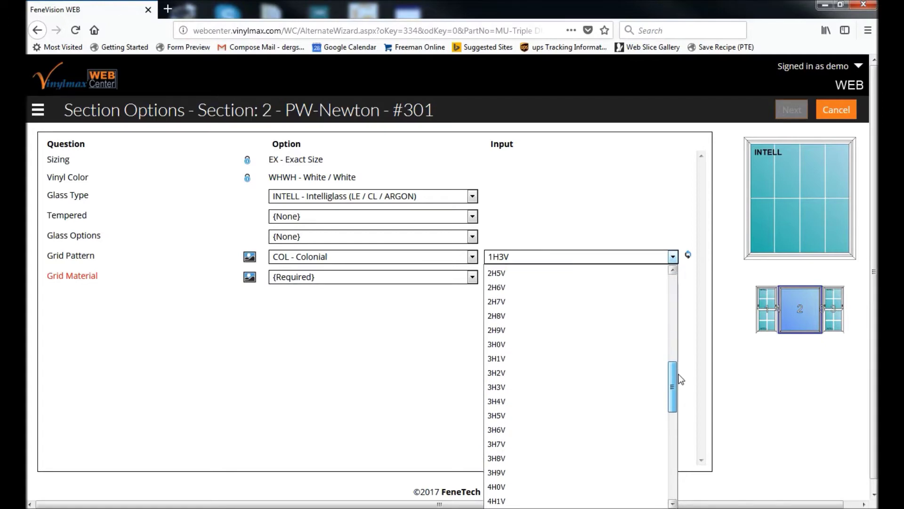
{"action": "left_click", "coordinate": [561, 399]}
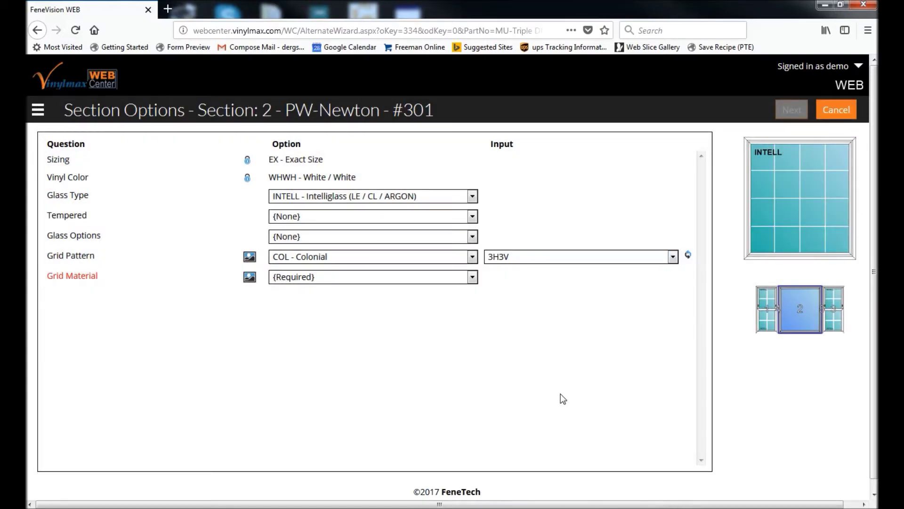
{"action": "left_click", "coordinate": [335, 278]}
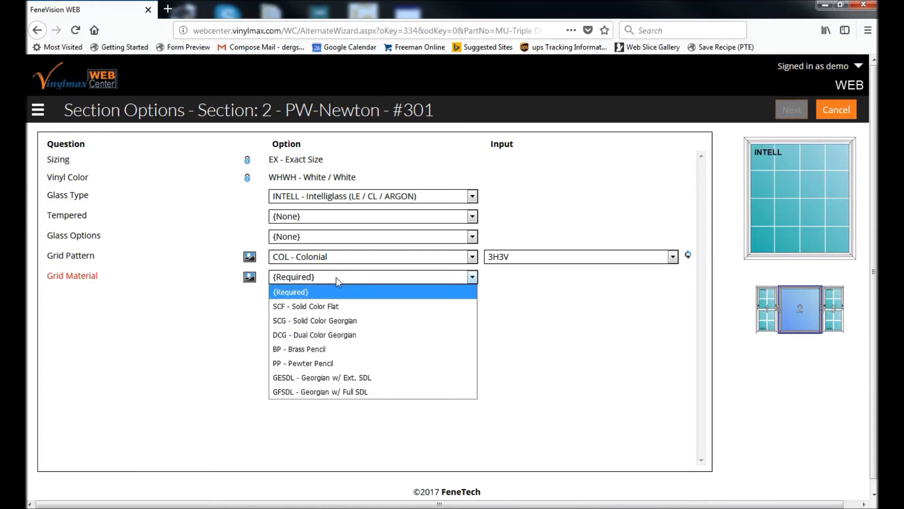
{"action": "left_click", "coordinate": [343, 321]}
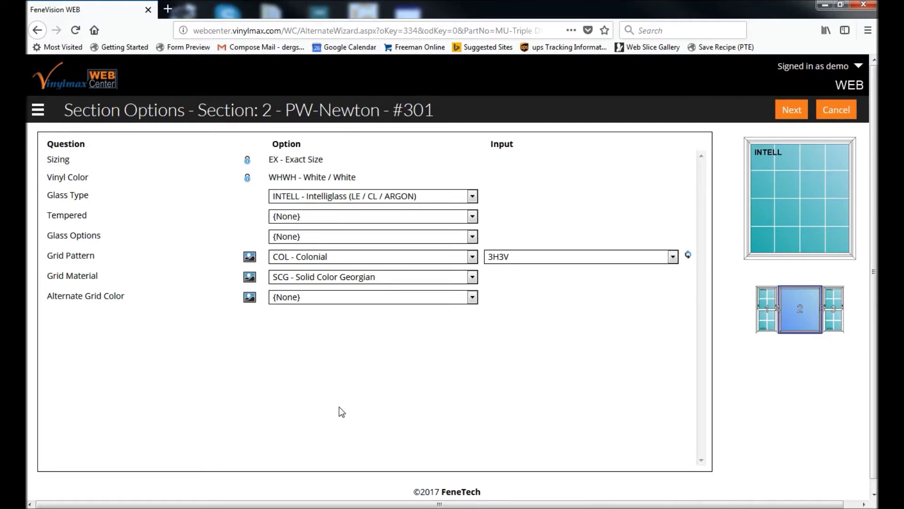
{"action": "left_click", "coordinate": [788, 110]}
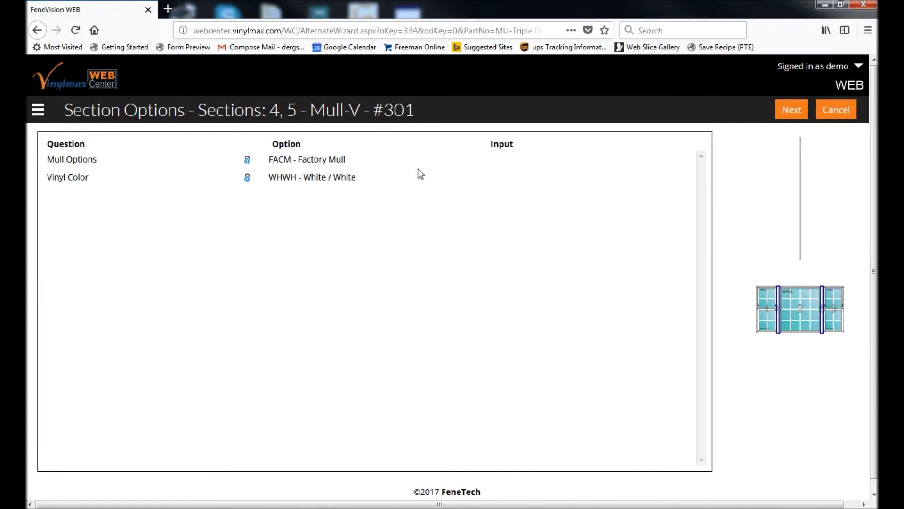
{"action": "left_click", "coordinate": [791, 109]}
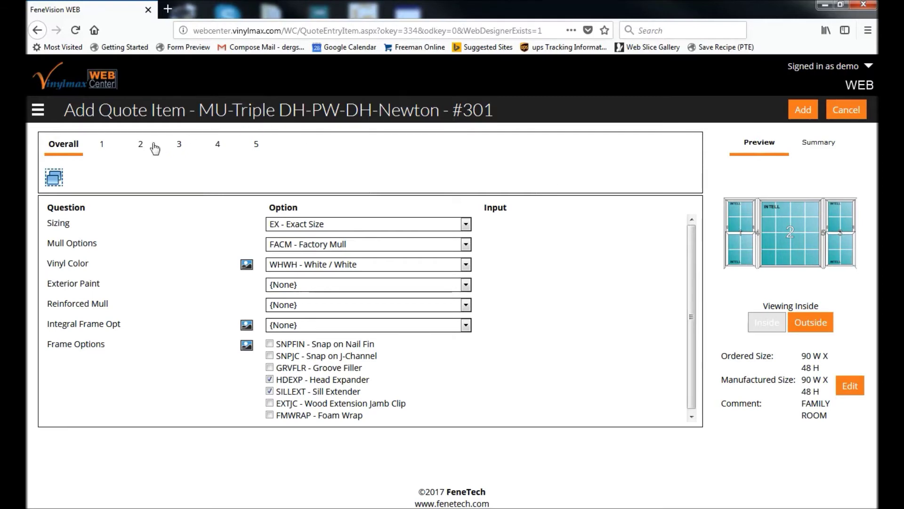
- Review the options of sections 1 through 5, return to section 1, then open Multi Select
{"action": "left_click", "coordinate": [105, 150]}
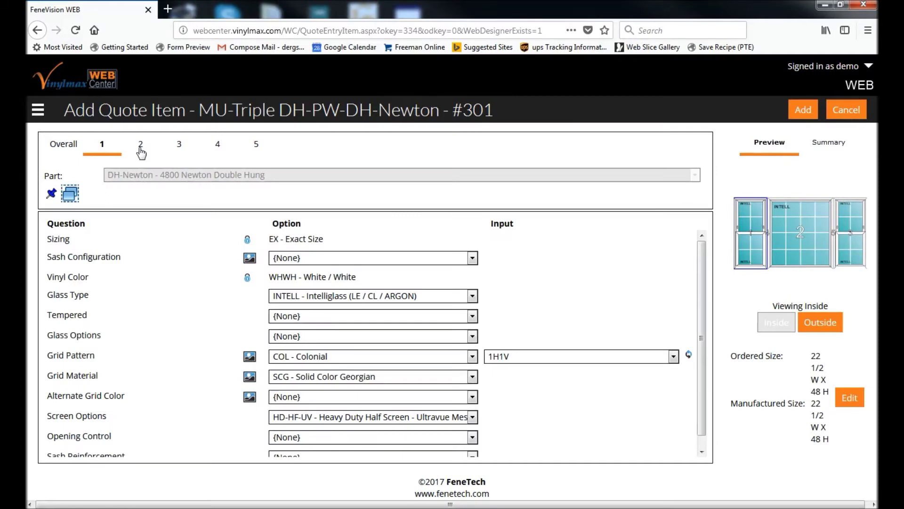
{"action": "left_click", "coordinate": [140, 147]}
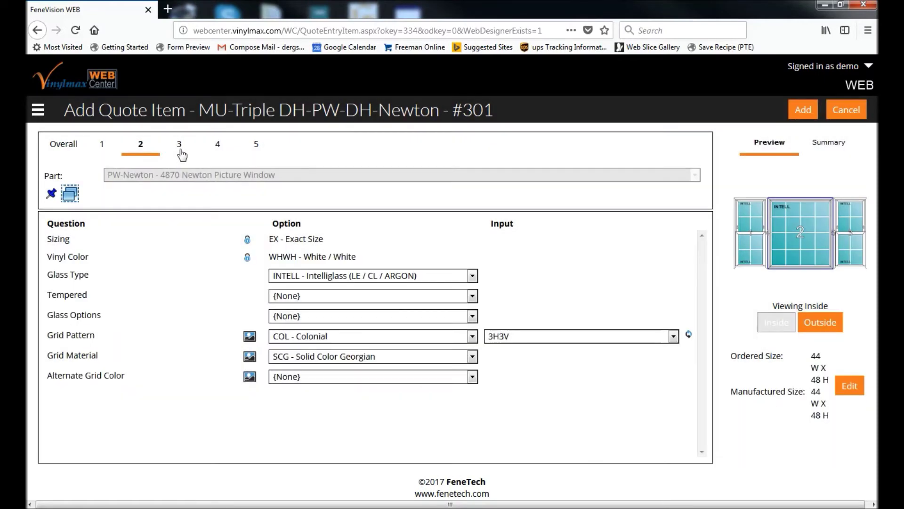
{"action": "left_click", "coordinate": [180, 149]}
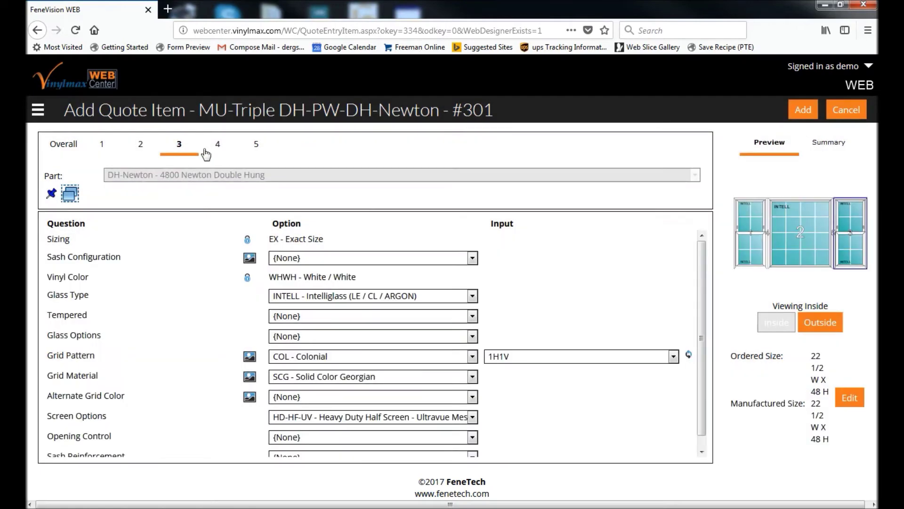
{"action": "left_click", "coordinate": [217, 144]}
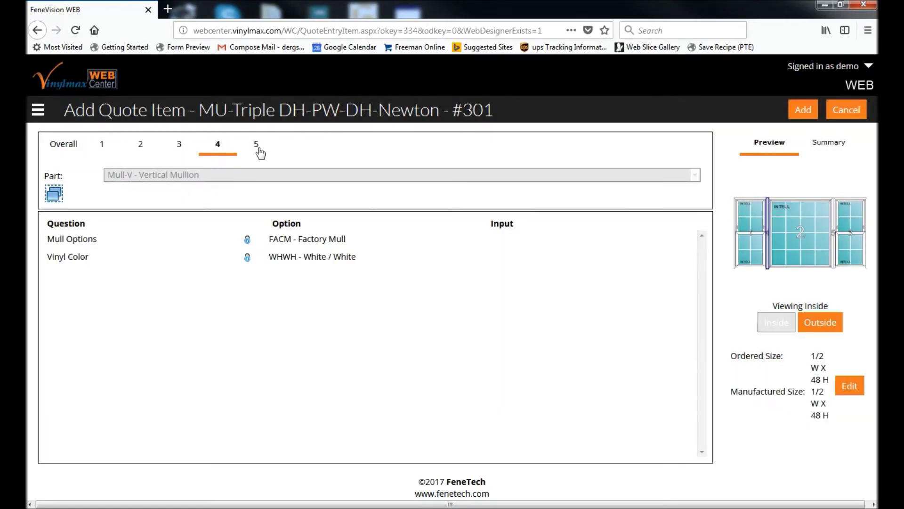
{"action": "left_click", "coordinate": [257, 146]}
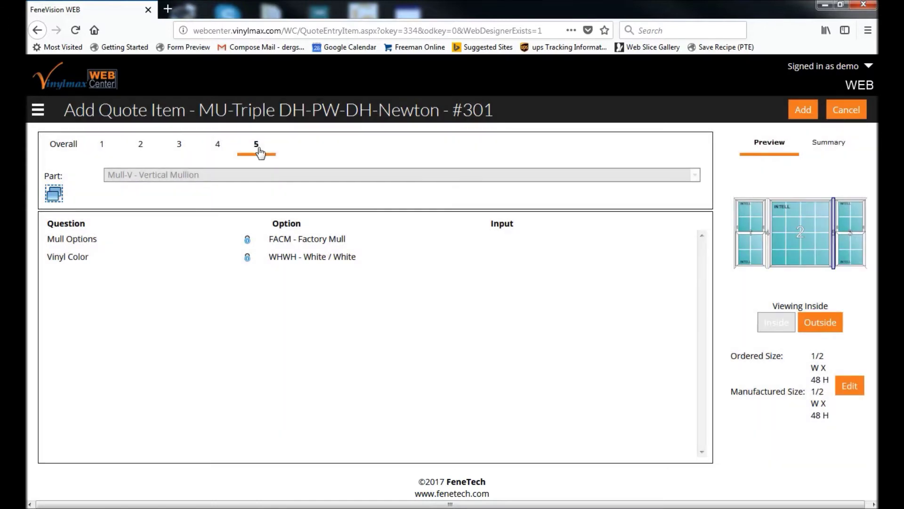
{"action": "left_click", "coordinate": [103, 146]}
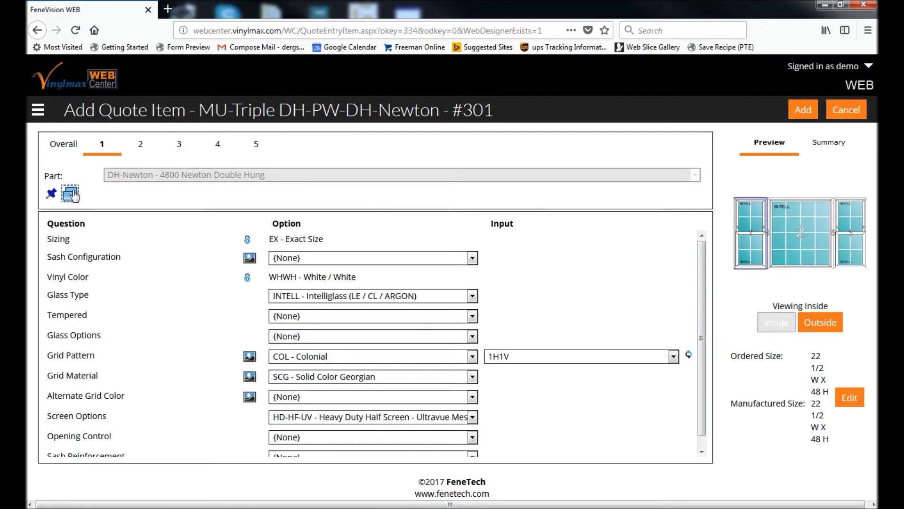
{"action": "left_click", "coordinate": [70, 193]}
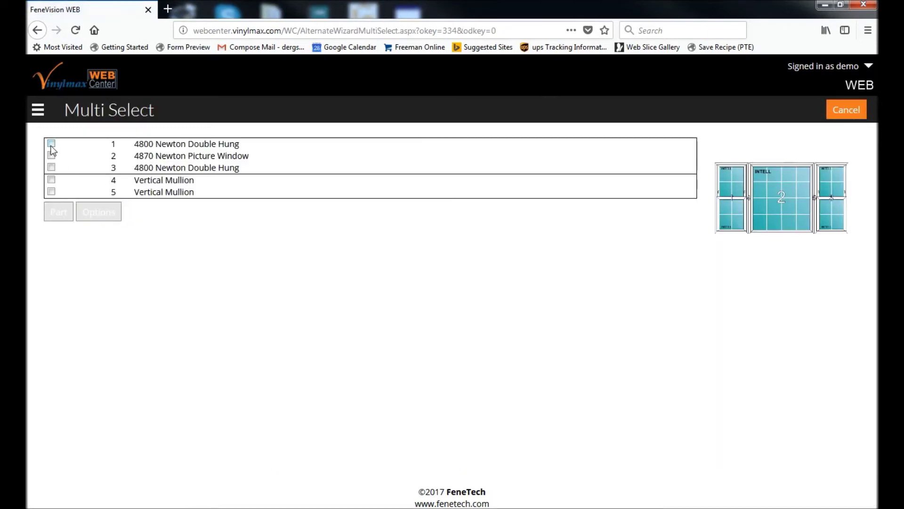
- Select double hungs 1 and 3 together, fixing a stray mullion tick, and open their shared options
{"action": "left_click", "coordinate": [52, 144]}
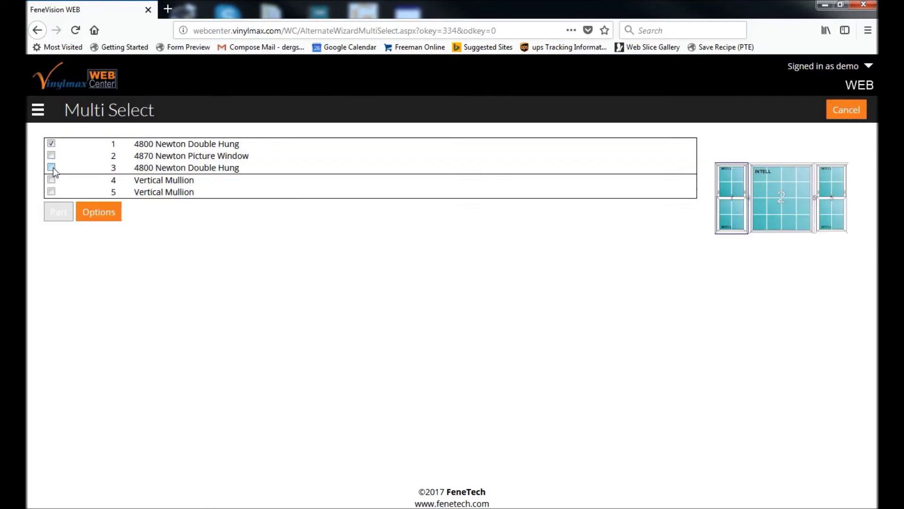
{"action": "left_click", "coordinate": [51, 167]}
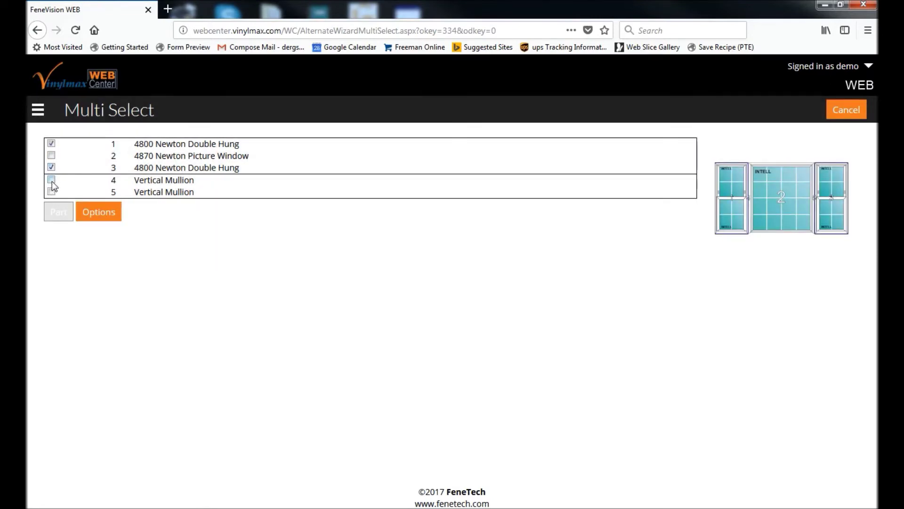
{"action": "left_click", "coordinate": [51, 179]}
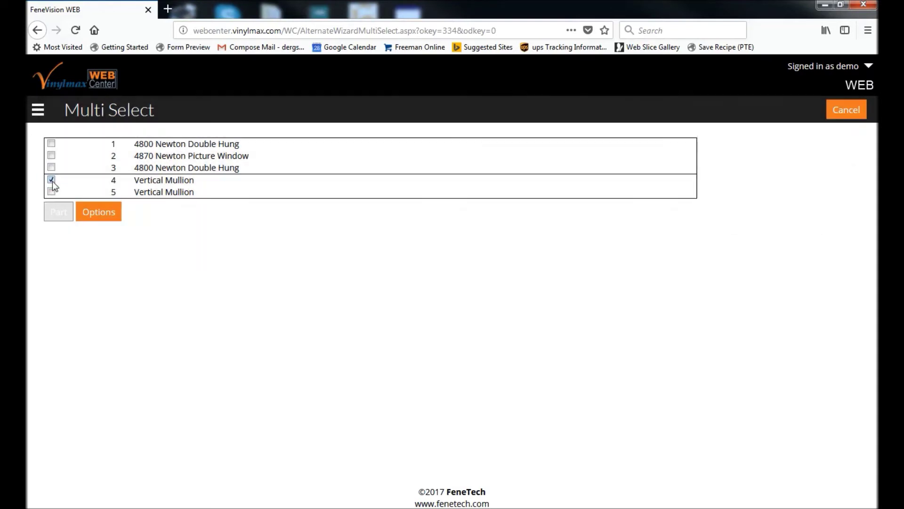
{"action": "left_click", "coordinate": [51, 167]}
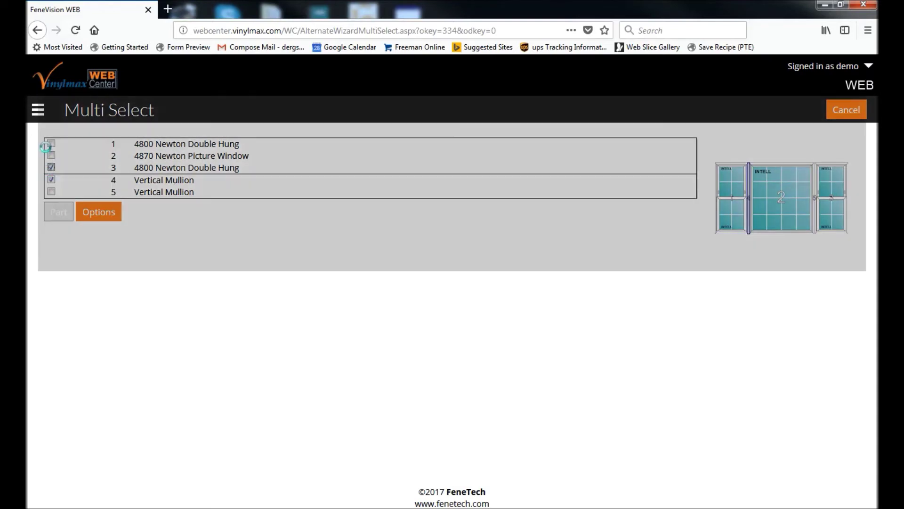
{"action": "left_click", "coordinate": [52, 143]}
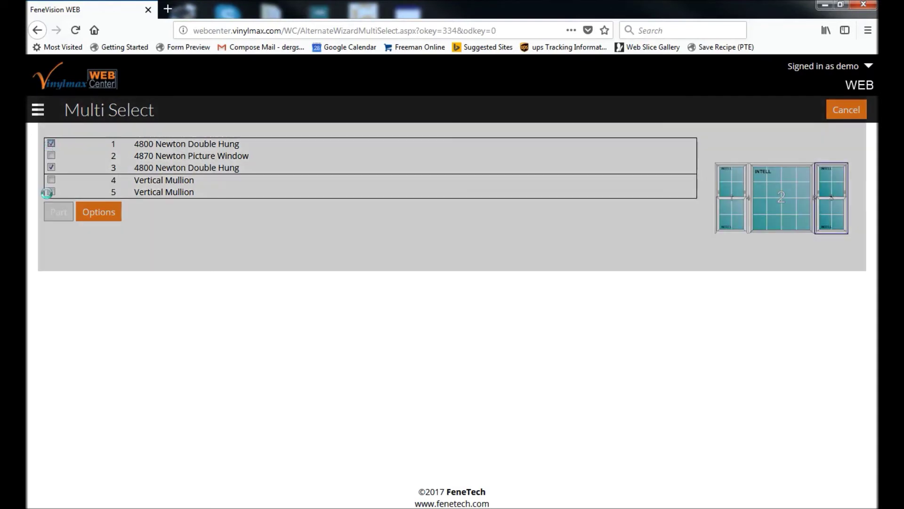
{"action": "left_click", "coordinate": [100, 212]}
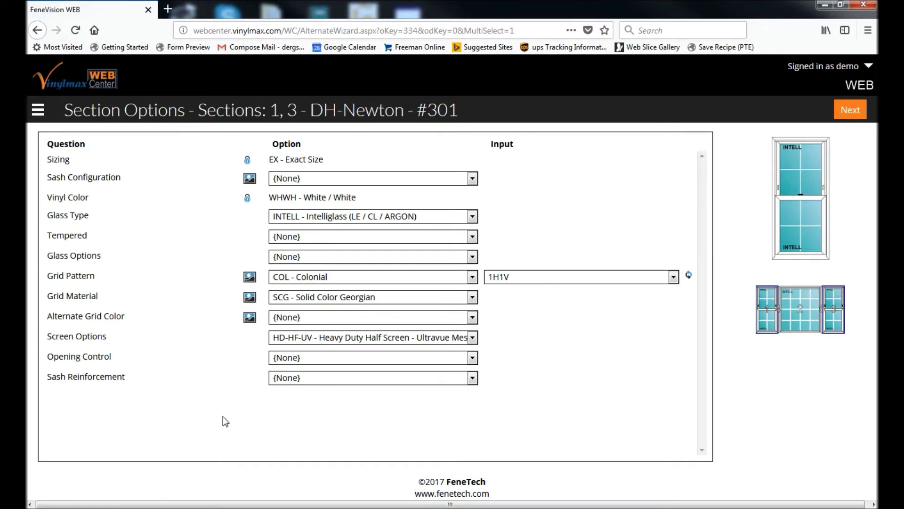
- Set both double hungs' grid pattern to PRA - Prairie and apply it
{"action": "left_click", "coordinate": [473, 278]}
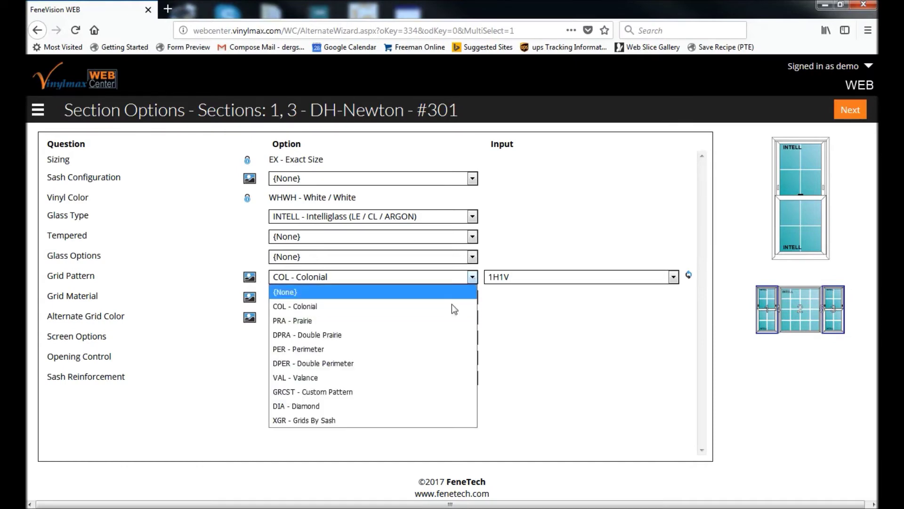
{"action": "left_click", "coordinate": [443, 320]}
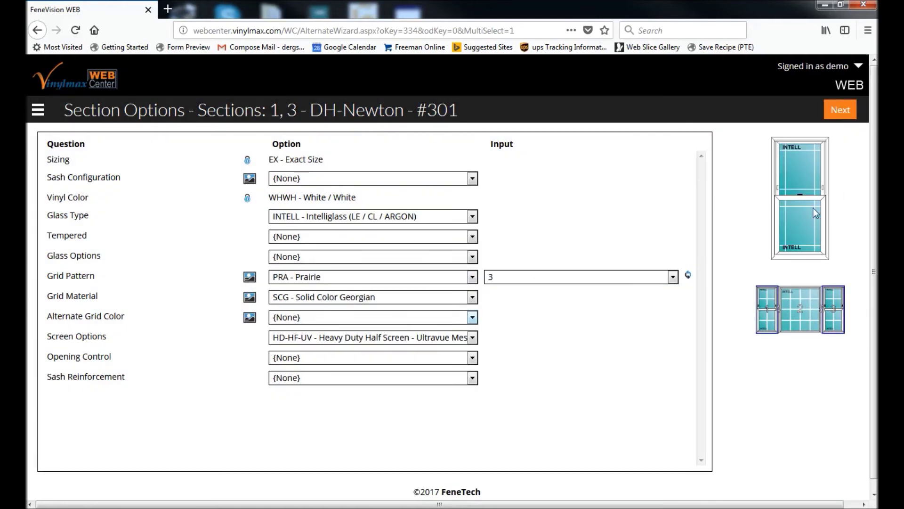
{"action": "left_click", "coordinate": [839, 109]}
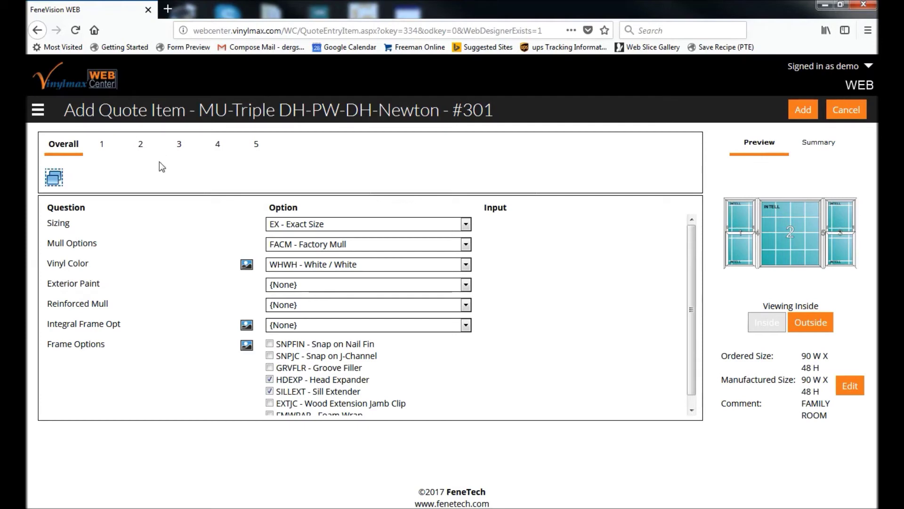
- Switch section 2, the picture window, to a PRA - Prairie grid pattern
{"action": "left_click", "coordinate": [140, 143]}
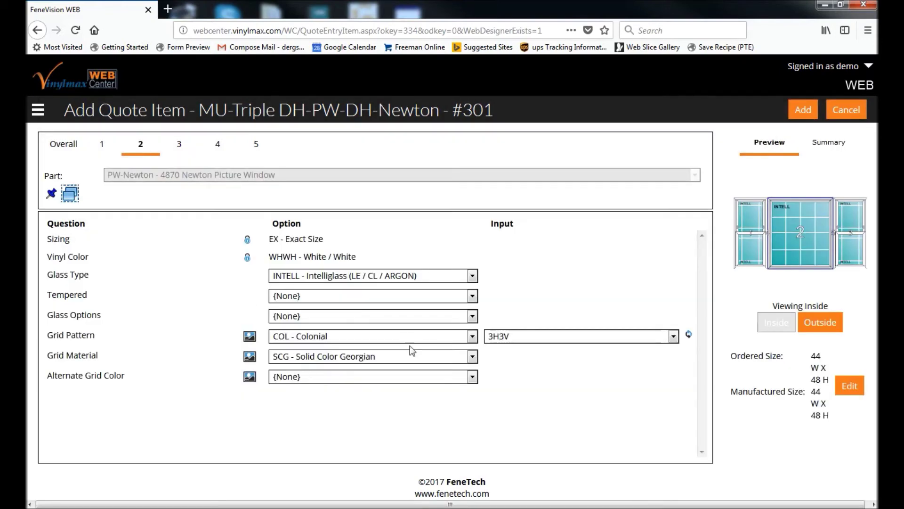
{"action": "left_click", "coordinate": [472, 336]}
{"action": "left_click", "coordinate": [433, 375]}
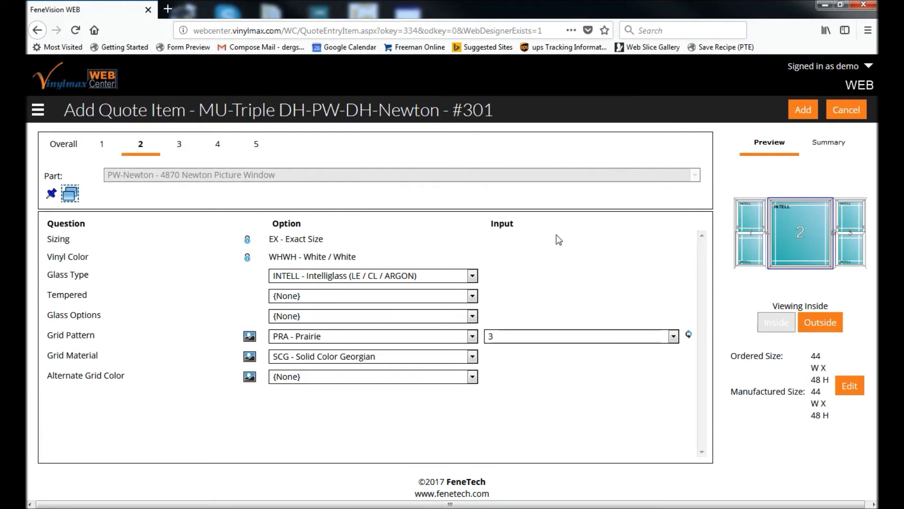
- Check the picture window summary and outside preview, then add the 90 x 48 unit to quote #301
{"action": "left_click", "coordinate": [832, 151]}
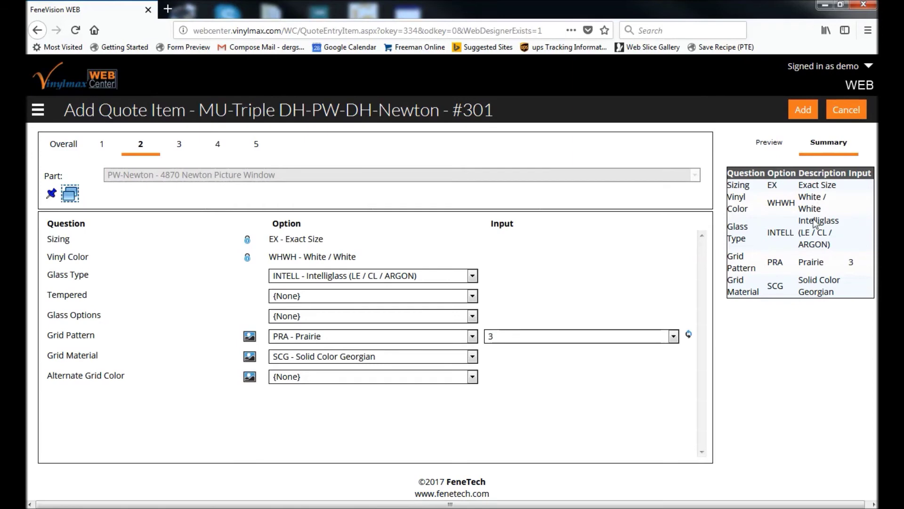
{"action": "left_click", "coordinate": [770, 142]}
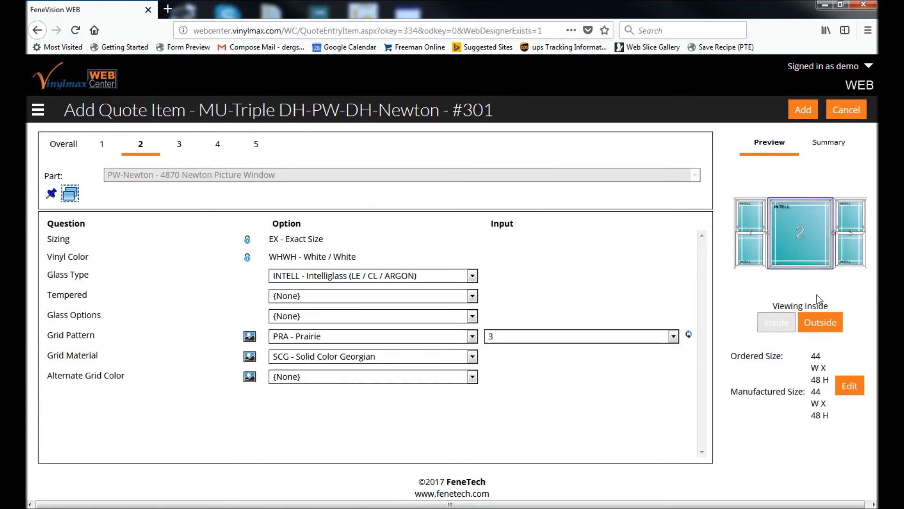
{"action": "left_click", "coordinate": [825, 322]}
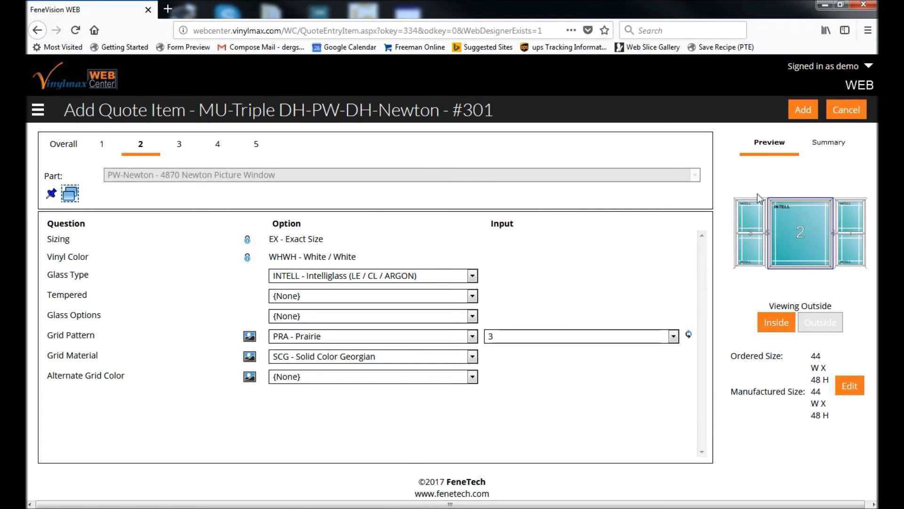
{"action": "left_click", "coordinate": [805, 111]}
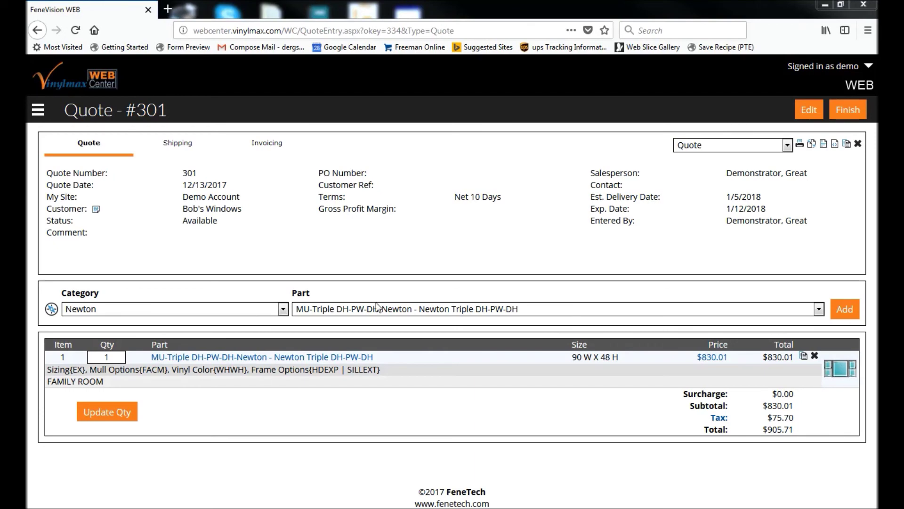
- Show the Part list of Newton units for quote #301, after saving the 90 x 48 triple as line 1
{"action": "left_click", "coordinate": [819, 309]}
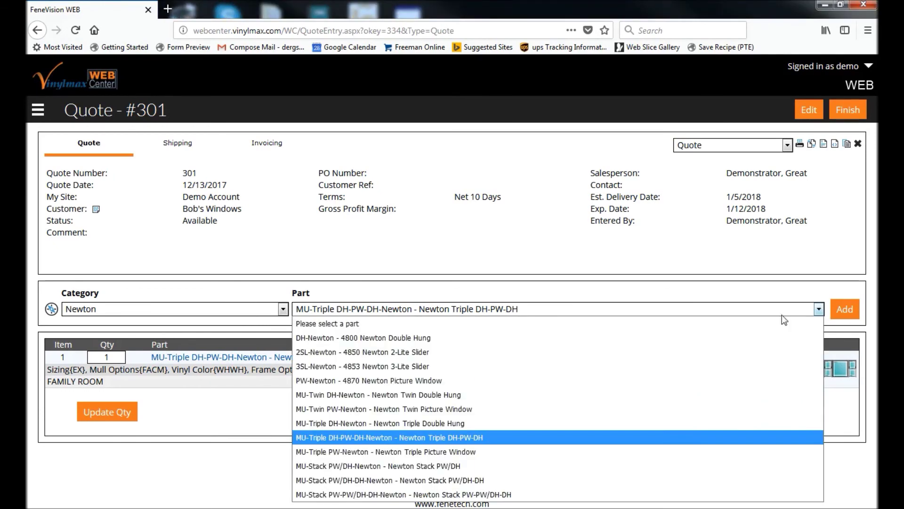
- Add a MU-Stack PW/DH-DH-Newton part sized 75 inches wide by 50 inches high
{"action": "left_click", "coordinate": [511, 480]}
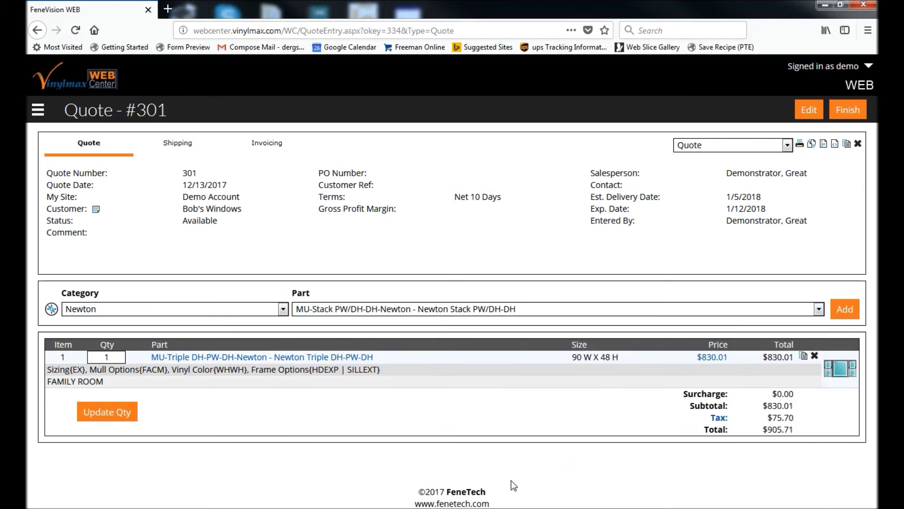
{"action": "left_click", "coordinate": [845, 311]}
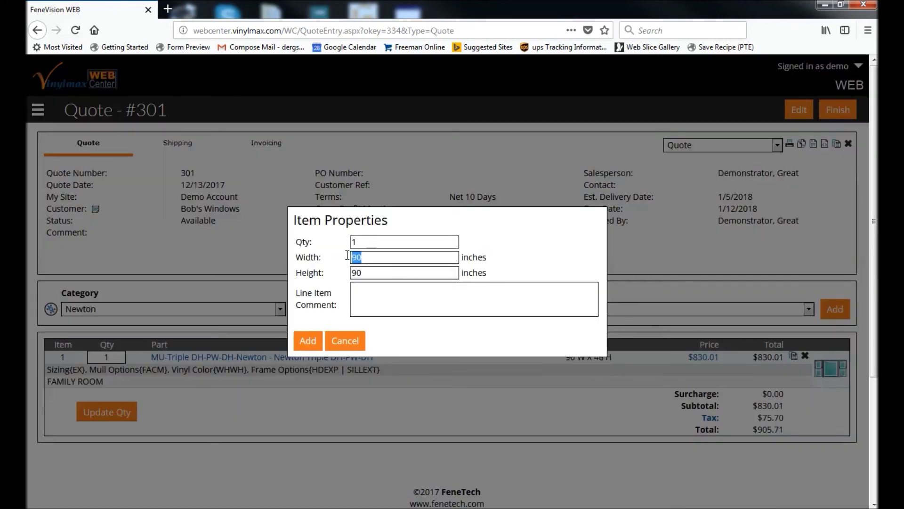
{"action": "double_click", "coordinate": [410, 258]}
{"action": "type", "text": "75"}
{"action": "key", "text": "Tab"}
{"action": "type", "text": "50"}
{"action": "left_click", "coordinate": [306, 338]}
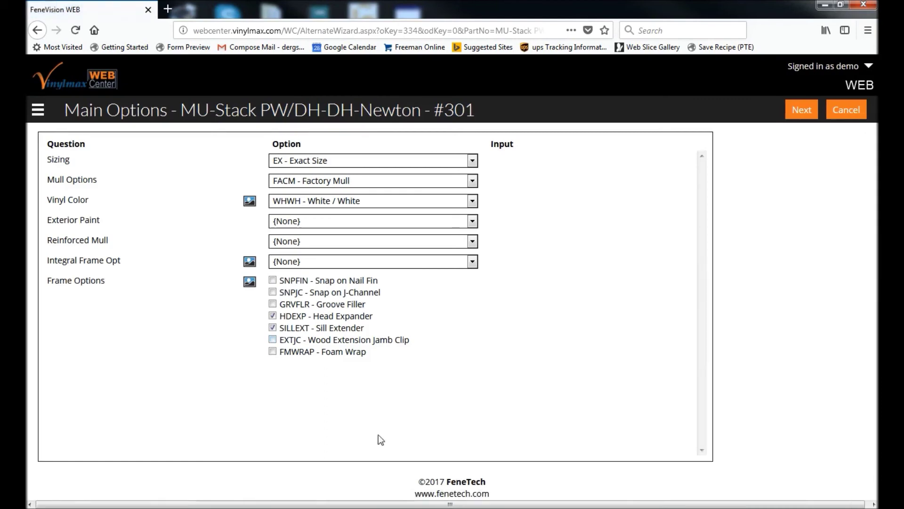
- Set Vinyl Color to TNTN - Tan / Tan and accept the DH, PW and mullion section options
{"action": "left_click", "coordinate": [472, 201]}
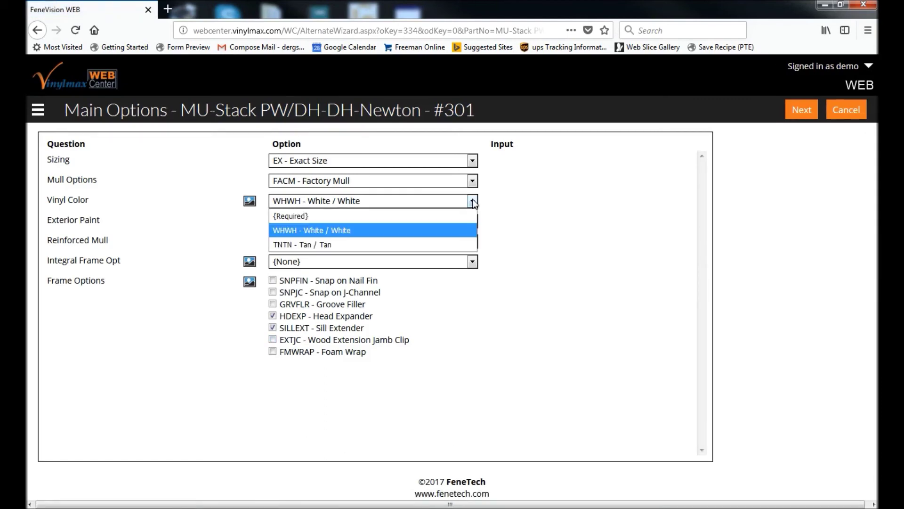
{"action": "left_click", "coordinate": [447, 244]}
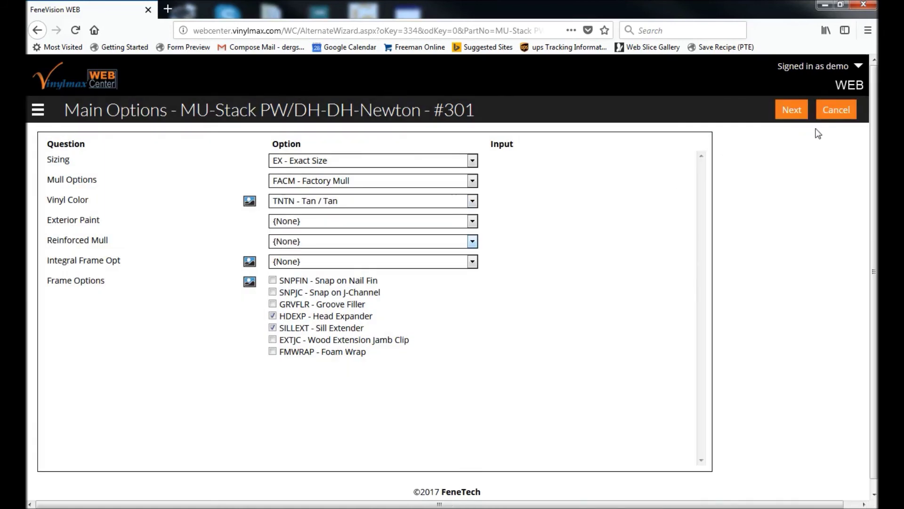
{"action": "left_click", "coordinate": [796, 112]}
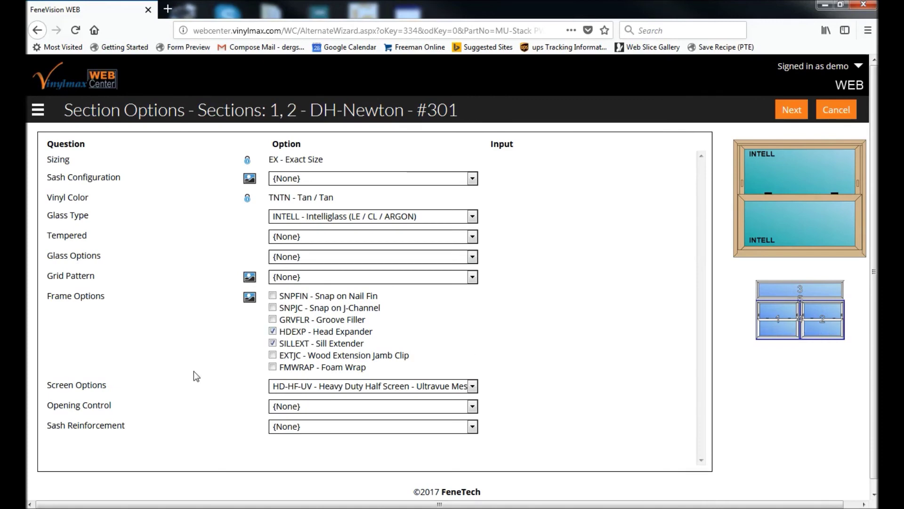
{"action": "left_click", "coordinate": [789, 111]}
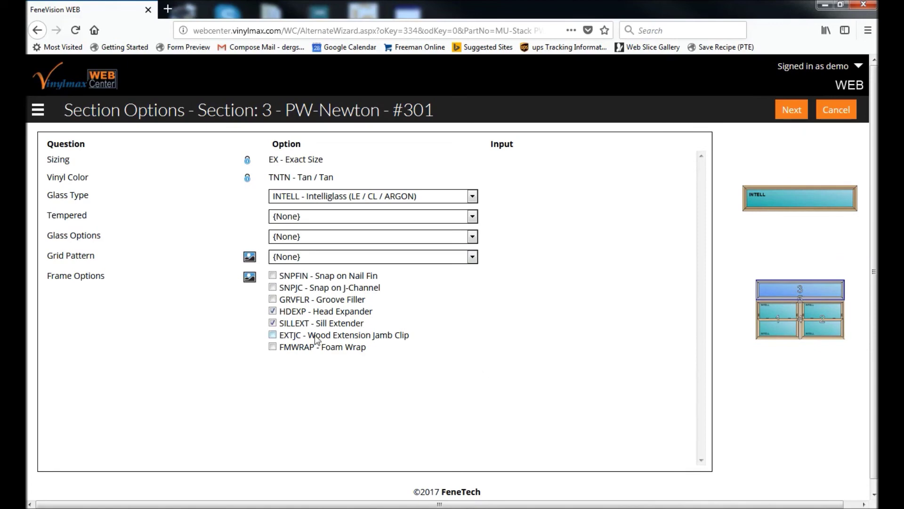
{"action": "left_click", "coordinate": [799, 116]}
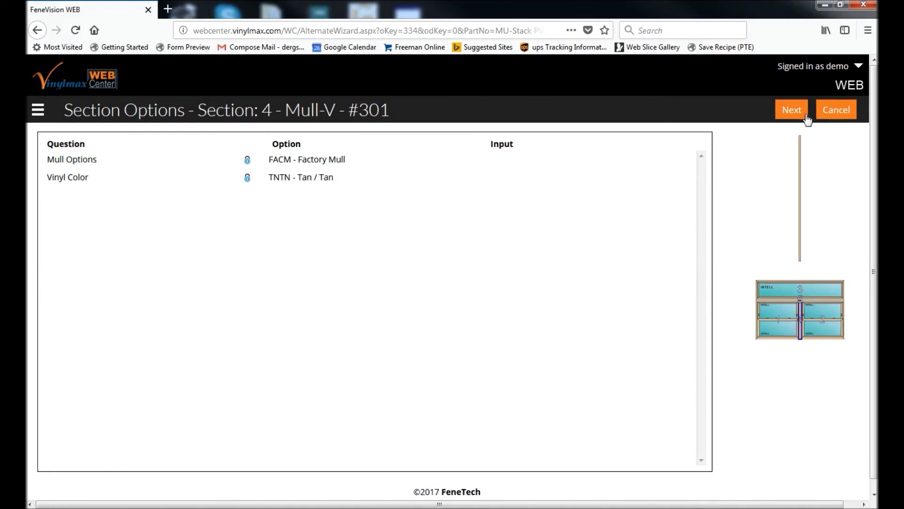
{"action": "left_click", "coordinate": [796, 109]}
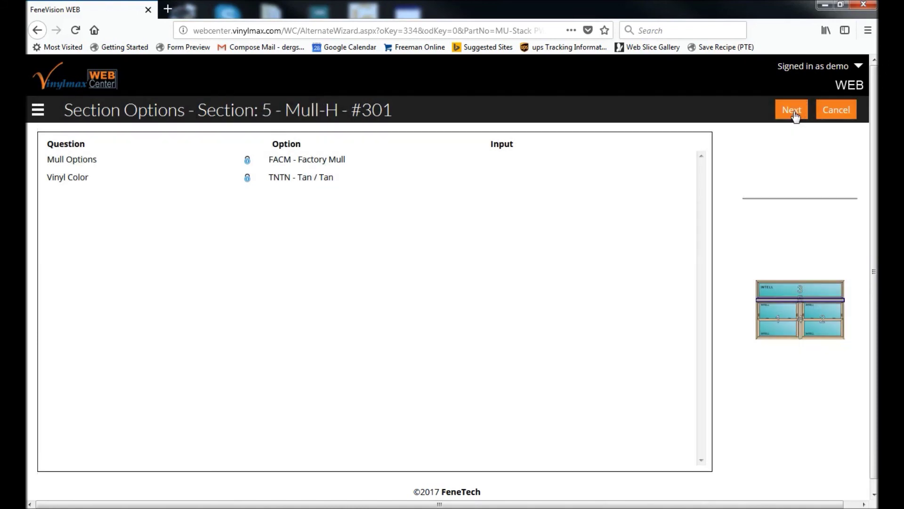
{"action": "left_click", "coordinate": [793, 109]}
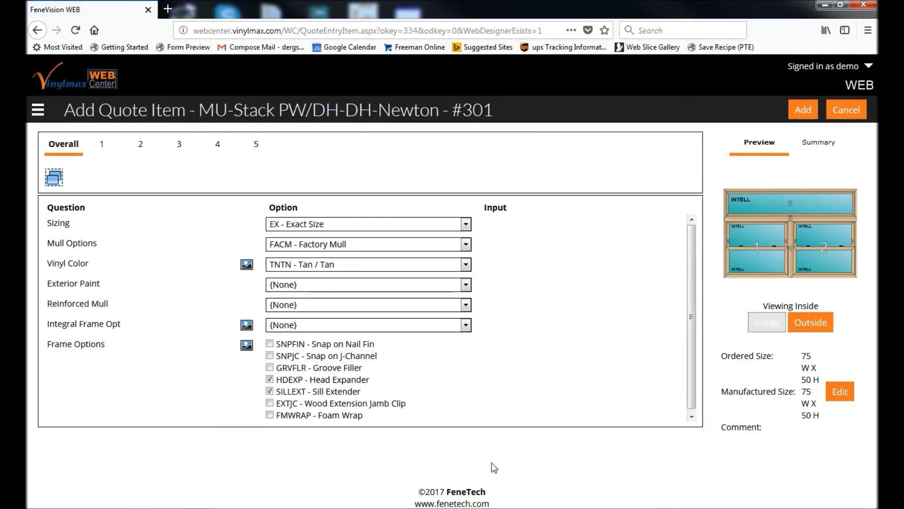
- Submit the tan 75 W x 50 H Newton Stack PW/DH-DH unit as quote #301's second line
{"action": "left_click", "coordinate": [804, 109]}
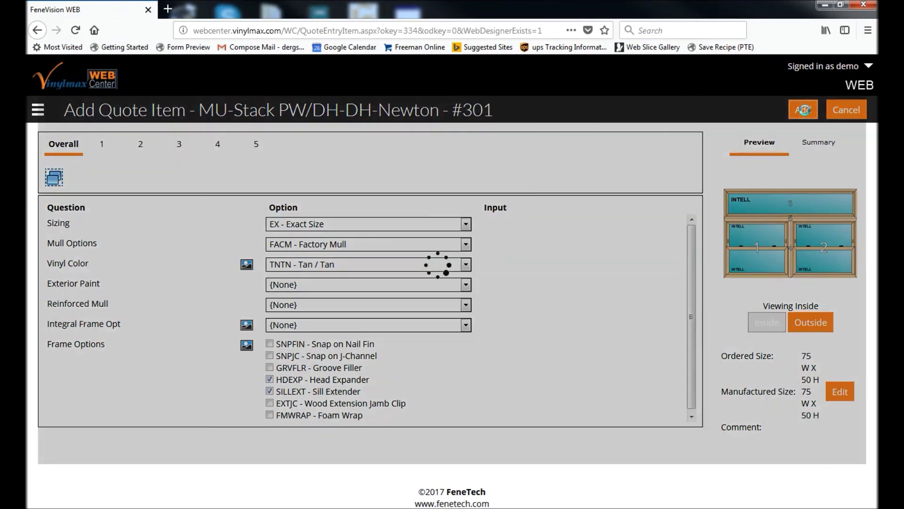